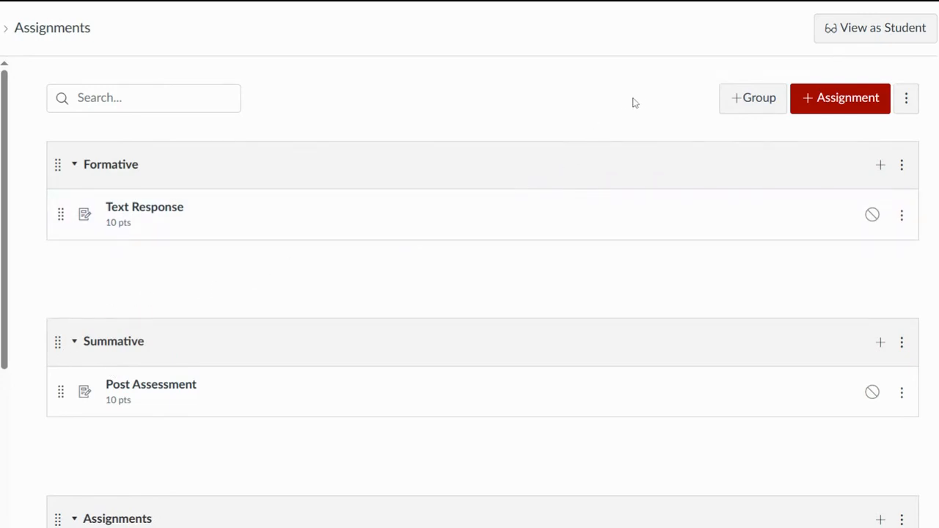
Create an assignment group named Classwork
click(740, 103)
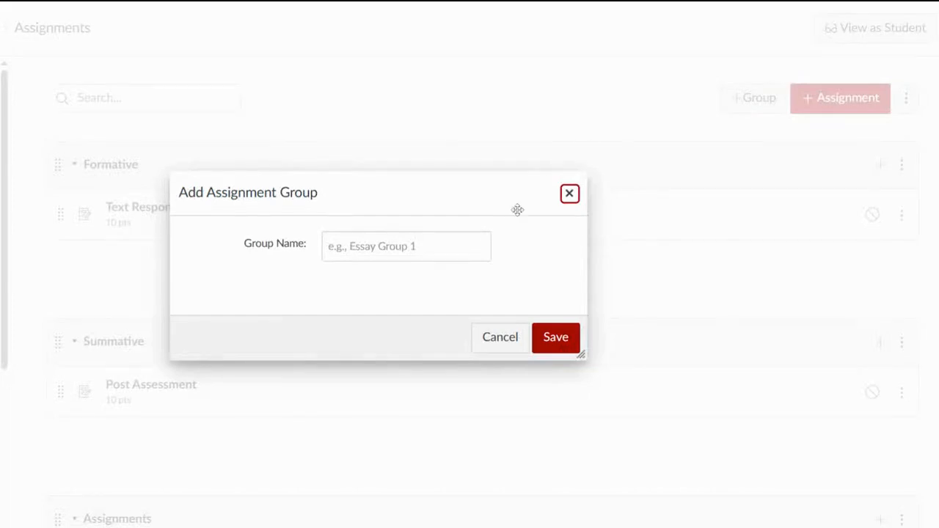
text(Classwor)
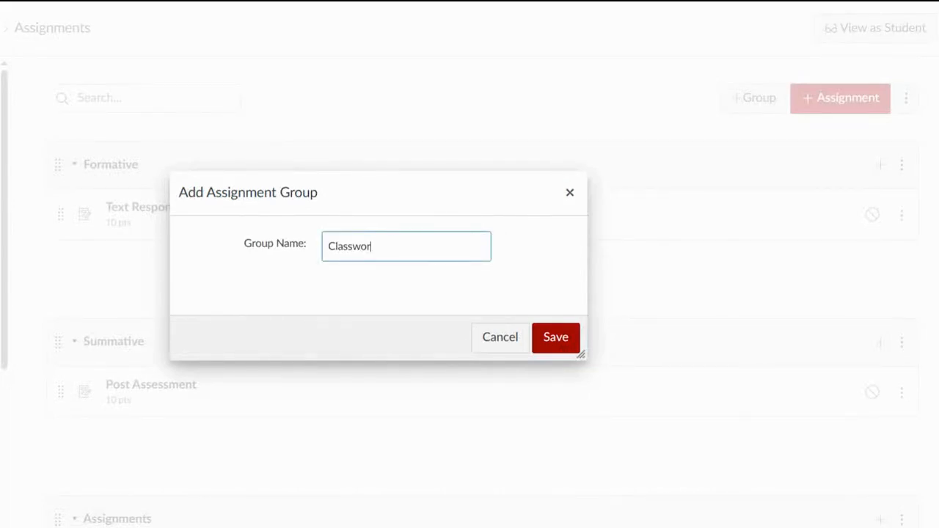
click(546, 337)
Reorder the assignment groups so Classwork sits above Imported Assignments
scroll(489, 294, down, 5)
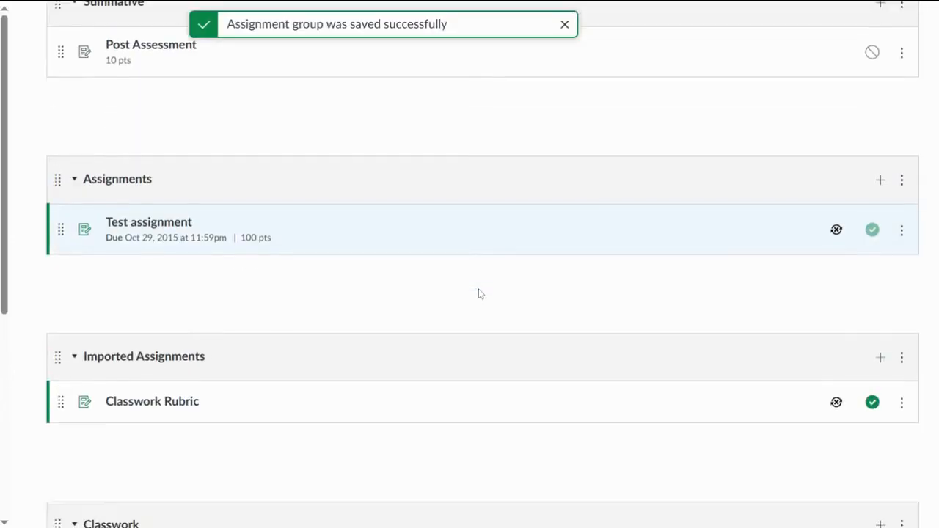
scroll(478, 294, down, 3)
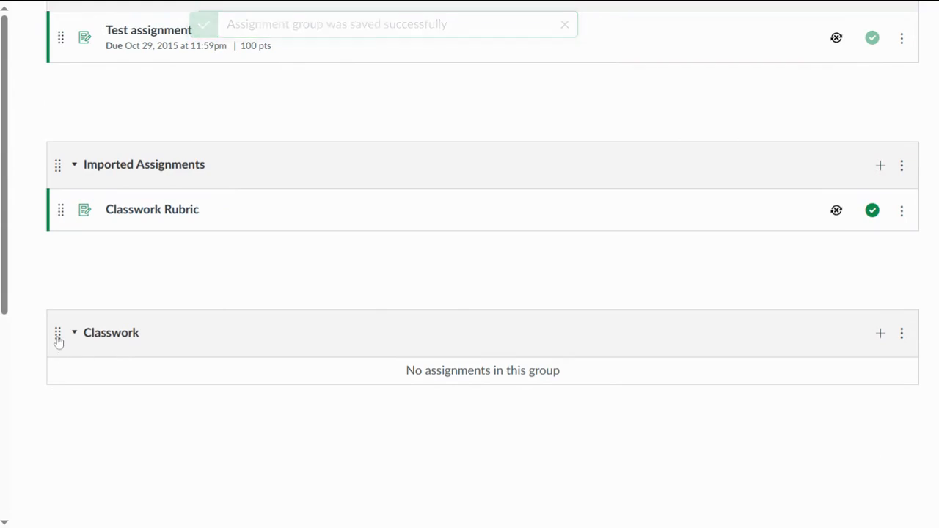
drag(58, 340, 73, 287)
Turn on weighting of the final grade based on assignment groups
scroll(147, 328, up, 3)
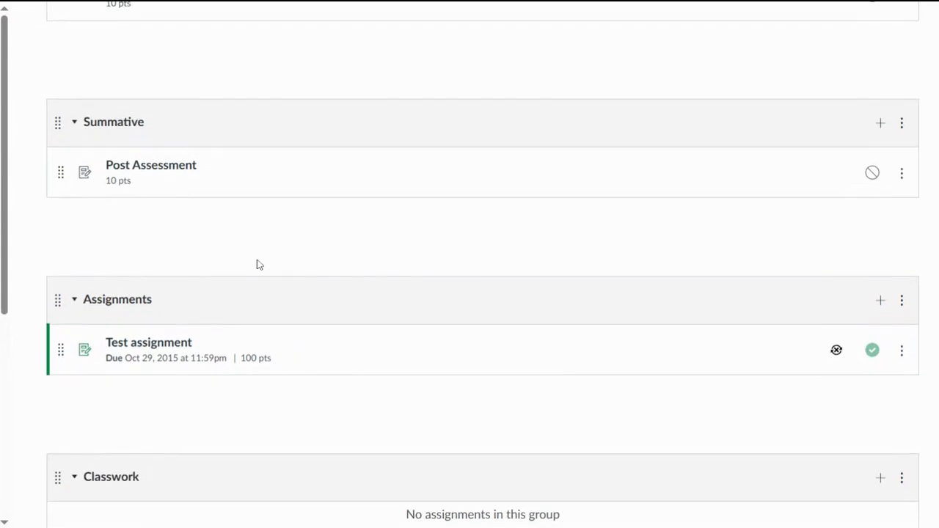
scroll(259, 264, up, 3)
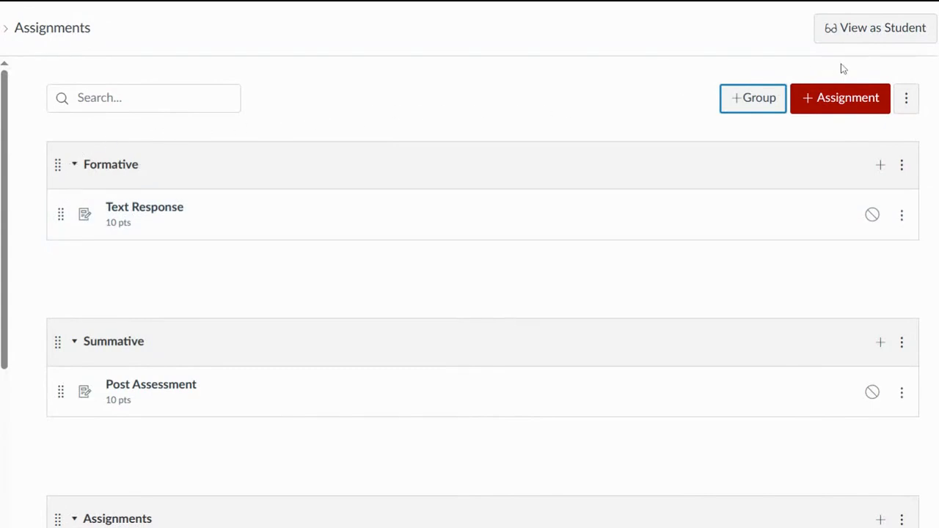
click(910, 103)
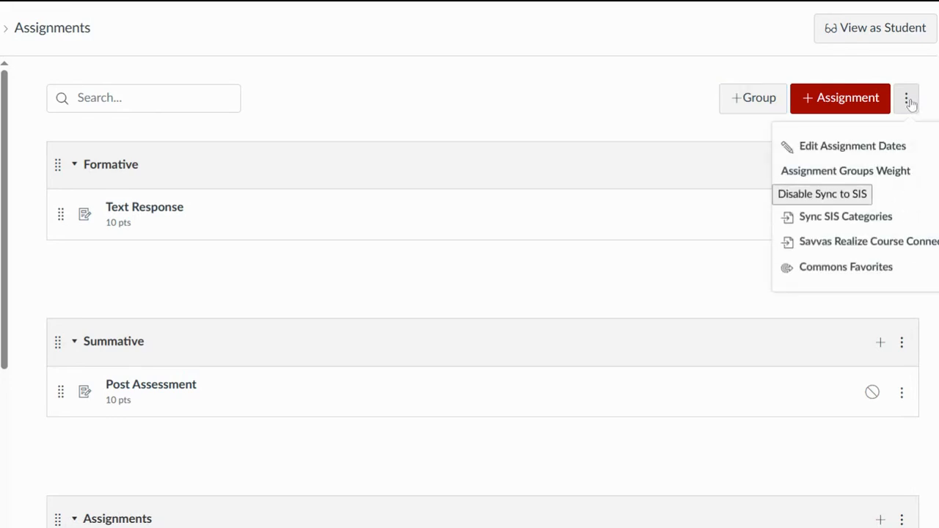
click(861, 174)
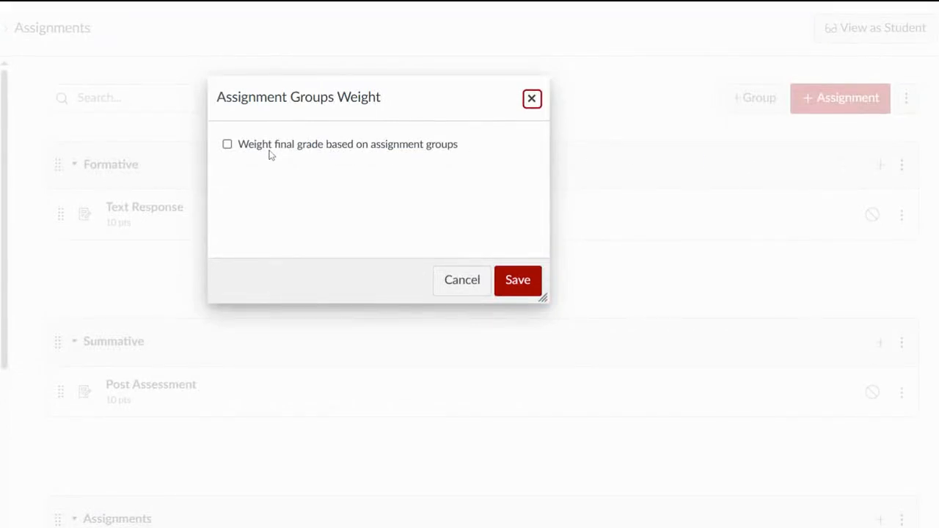
click(228, 145)
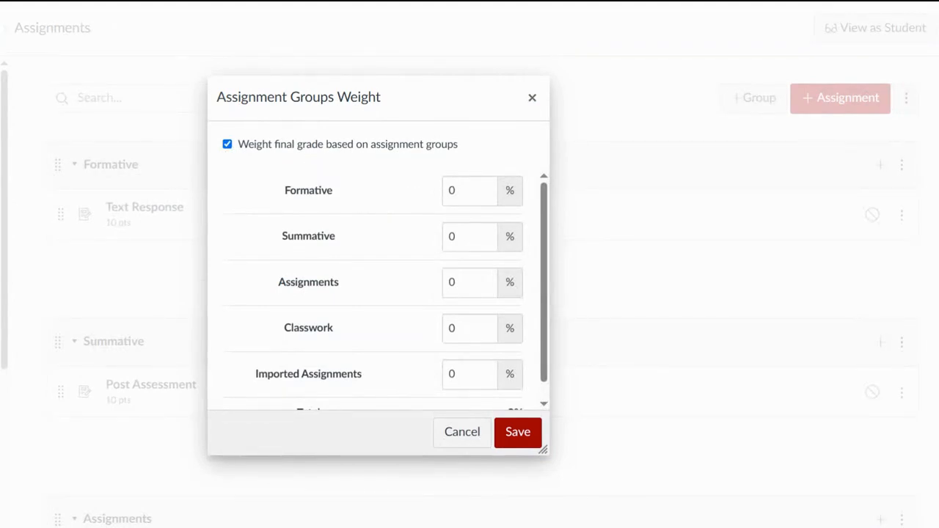
Weight the Formative group at 30% and the Summative group at 70%, and save the weights
click(450, 190)
text(3)
click(449, 237)
text(7)
click(516, 440)
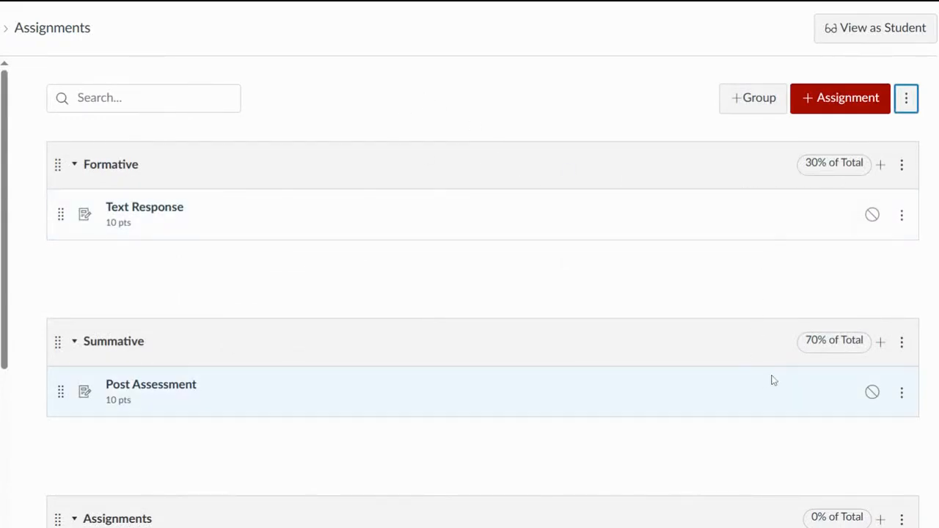
scroll(818, 409, down, 4)
scroll(818, 400, down, 4)
scroll(816, 395, up, 7)
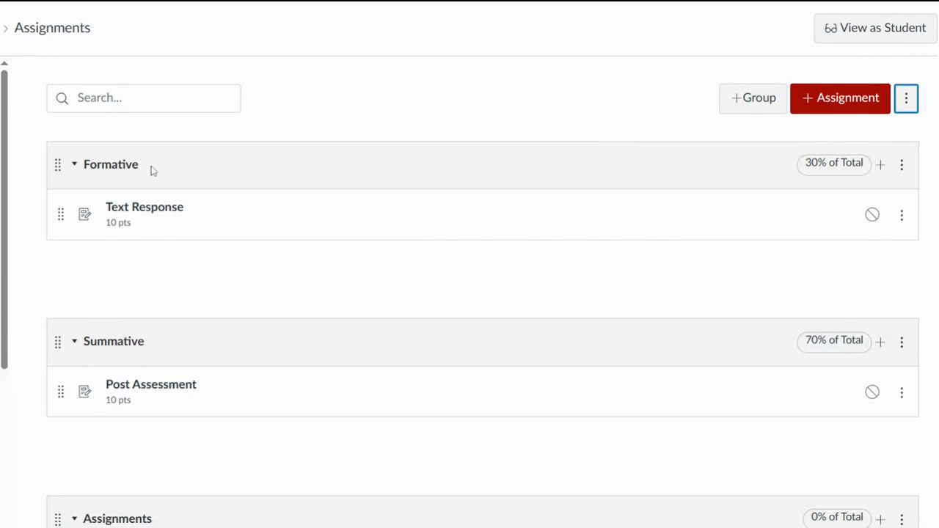
mouse_move(61, 216)
mouse_down()
mouse_move(58, 382)
mouse_move(74, 381)
mouse_move(60, 216)
mouse_up()
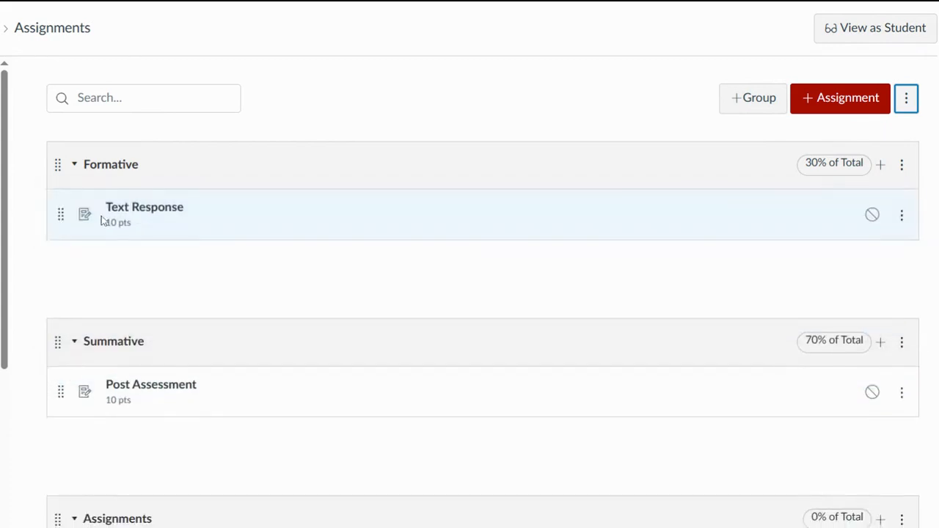
Open the Text Response assignment for editing and examine its assignment group setting
click(169, 212)
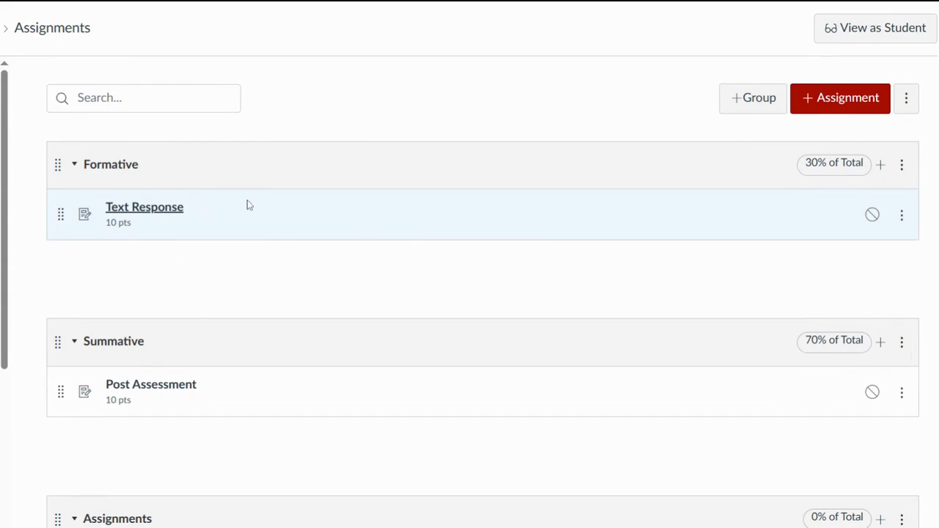
click(622, 110)
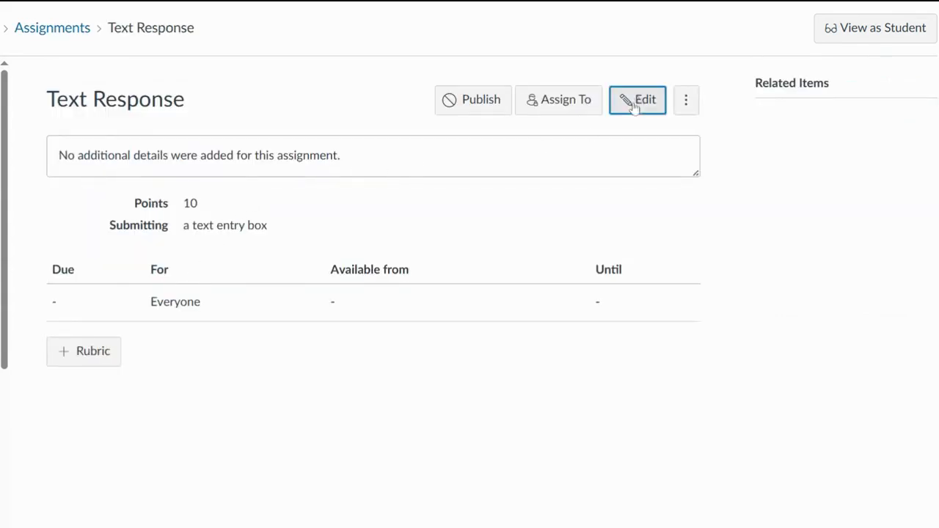
scroll(514, 257, down, 5)
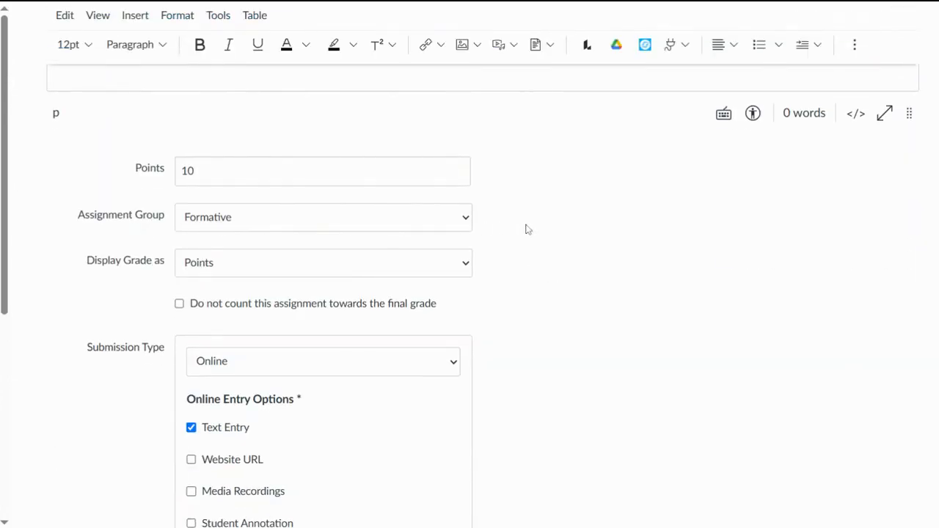
scroll(538, 228, up, 4)
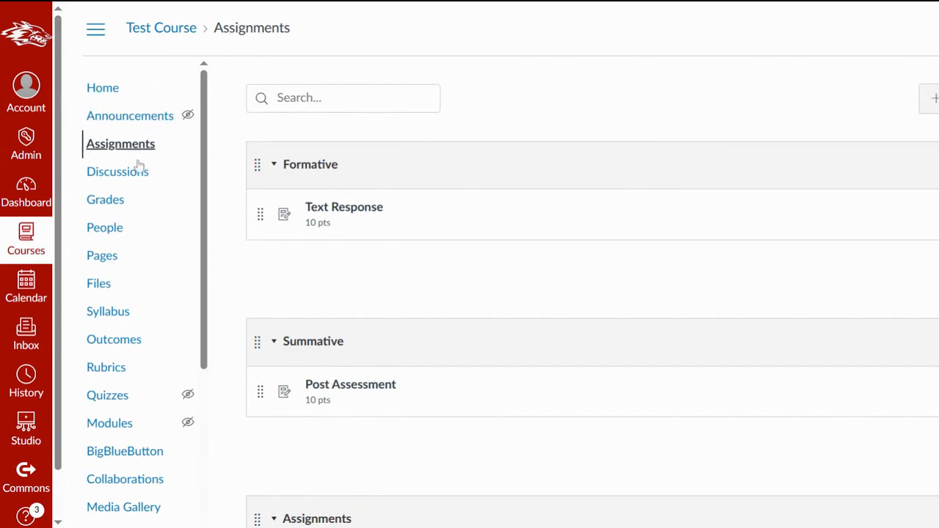
Open the course's list of rubrics
click(107, 368)
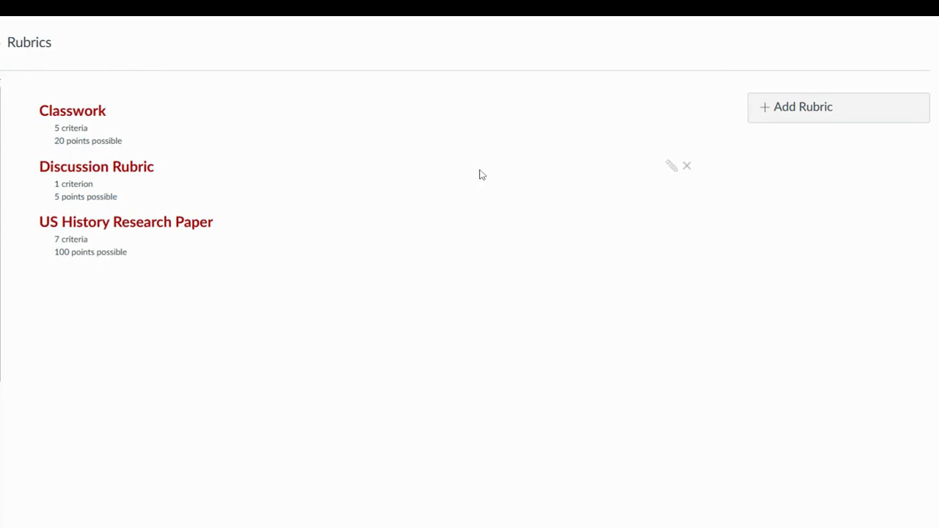
click(796, 116)
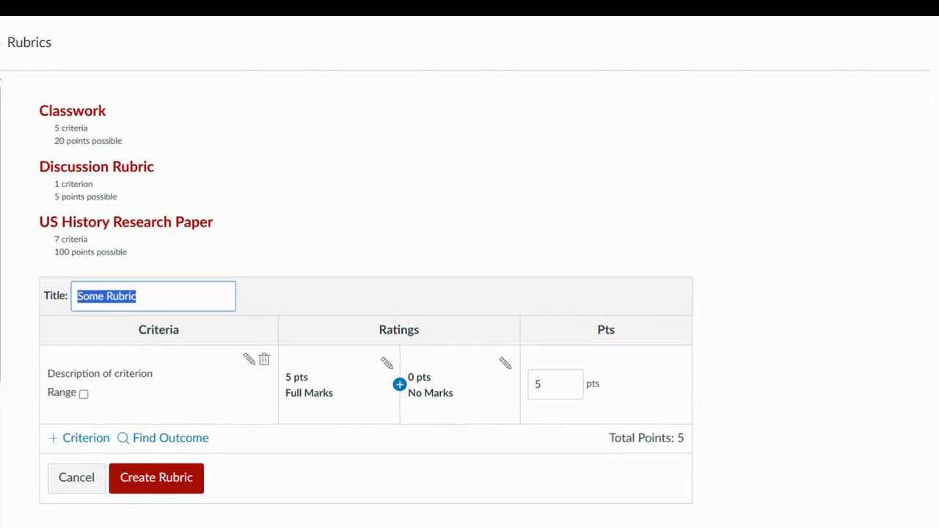
click(151, 377)
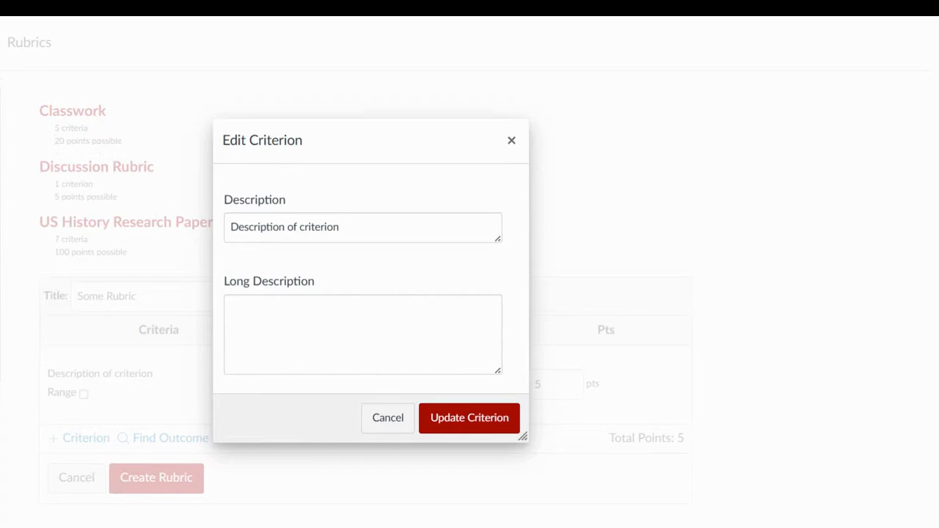
click(512, 141)
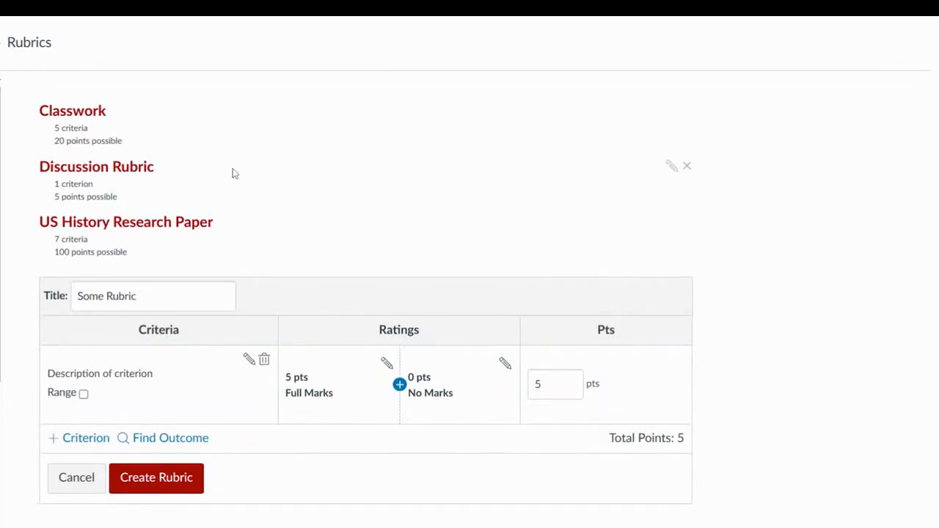
Open the Discussion Rubric for editing and set the Responded to the Prompt criterion to 10 points
click(149, 170)
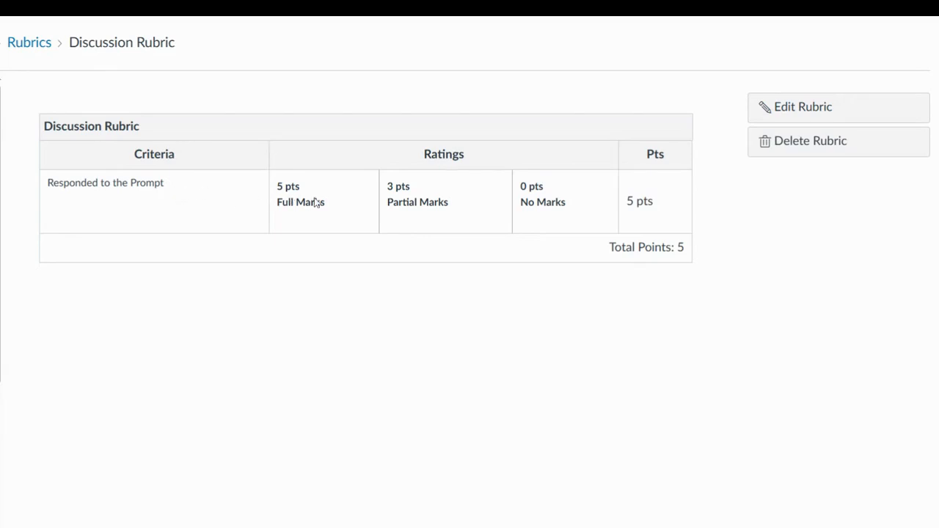
click(781, 107)
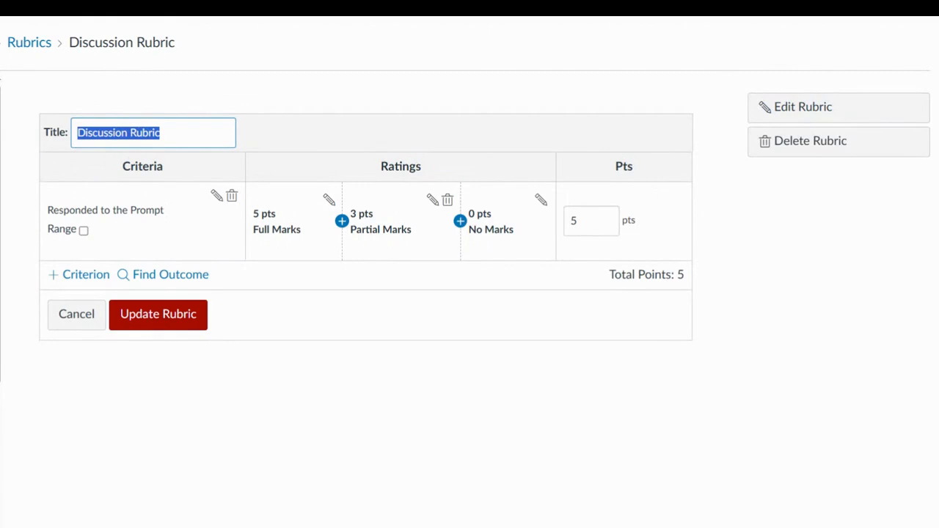
double_click(573, 221)
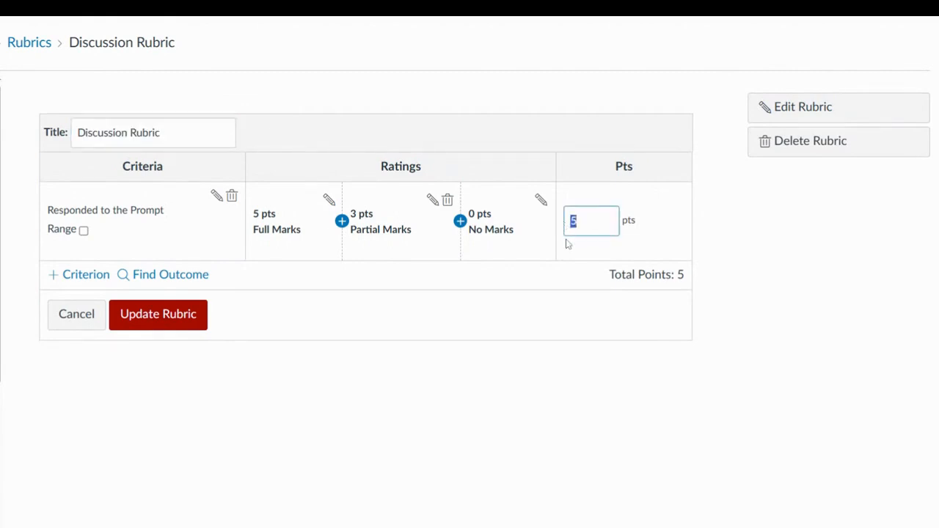
text(10)
click(632, 262)
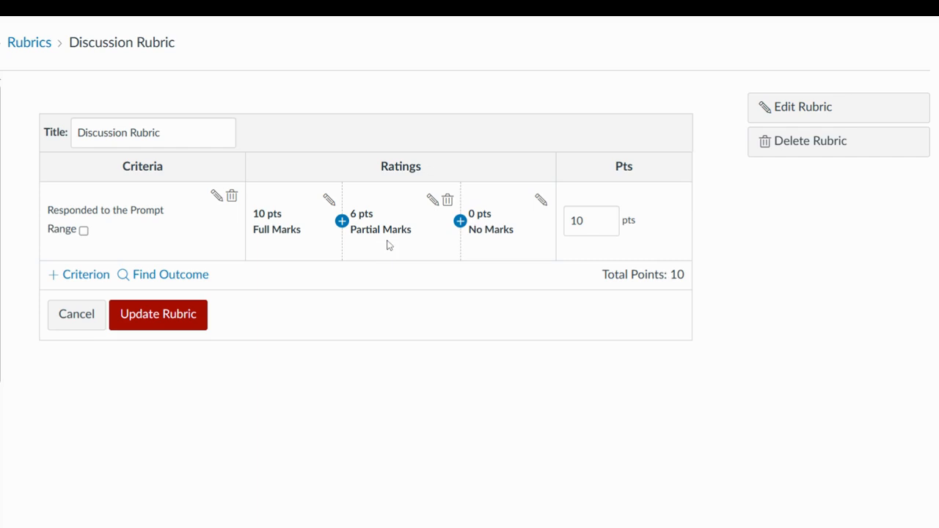
Add a new criterion described as "Replied to Student#1" to the Discussion Rubric
click(91, 278)
click(84, 310)
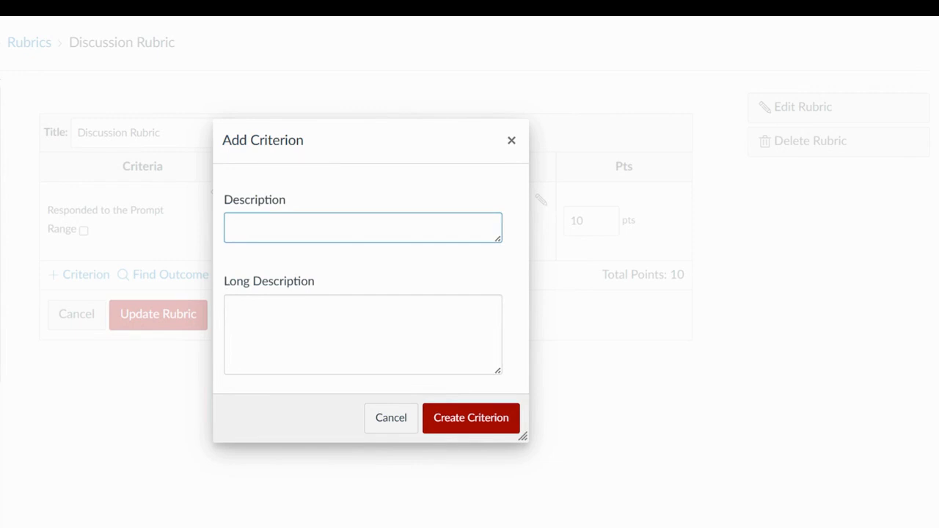
text(Replied to Student#1)
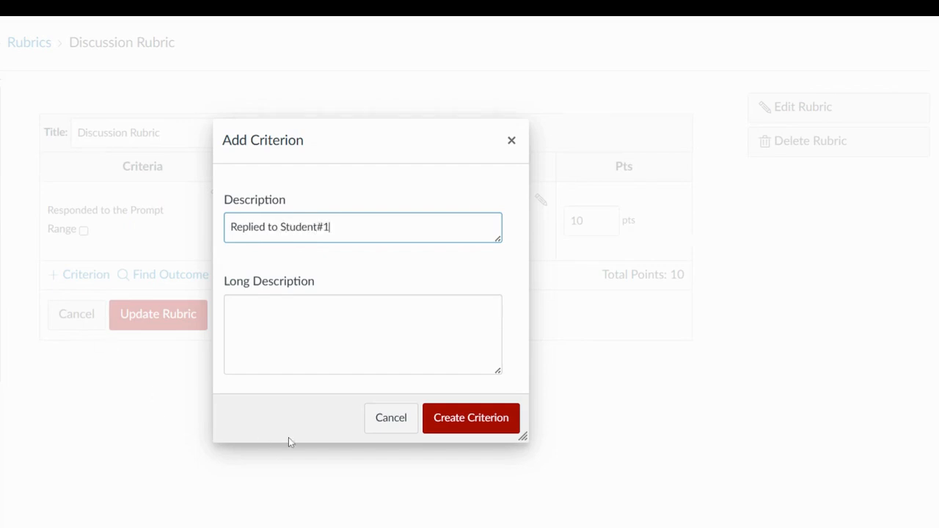
click(467, 431)
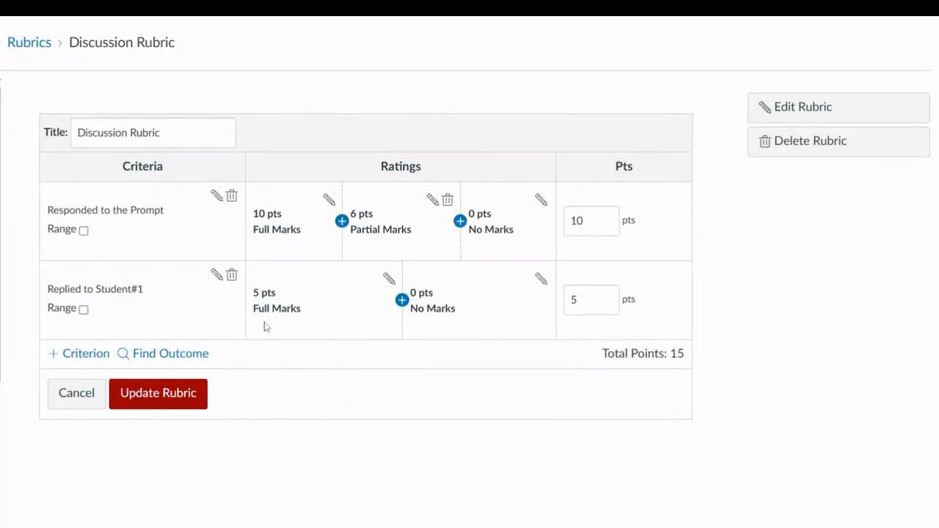
Add a 3-point rating titled "Partial" between full and no marks on the Replied to Student#1 criterion
click(402, 301)
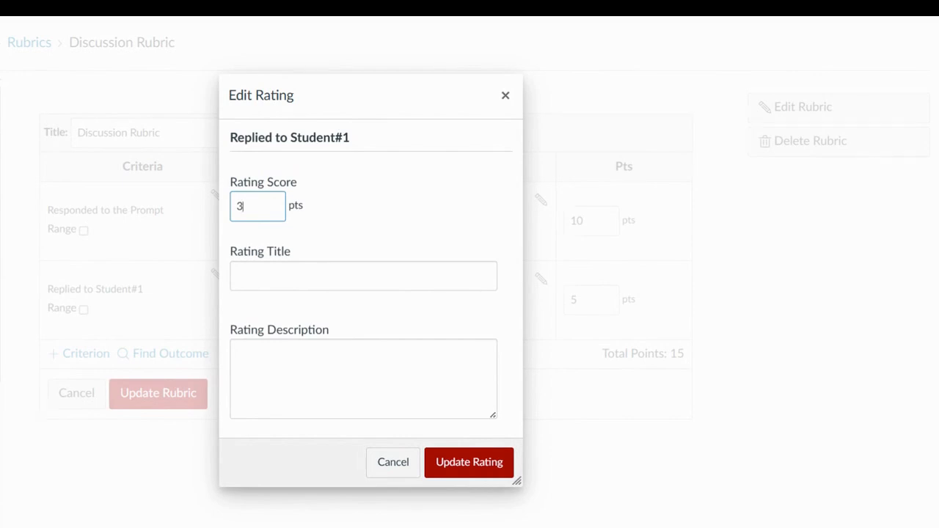
key(Tab)
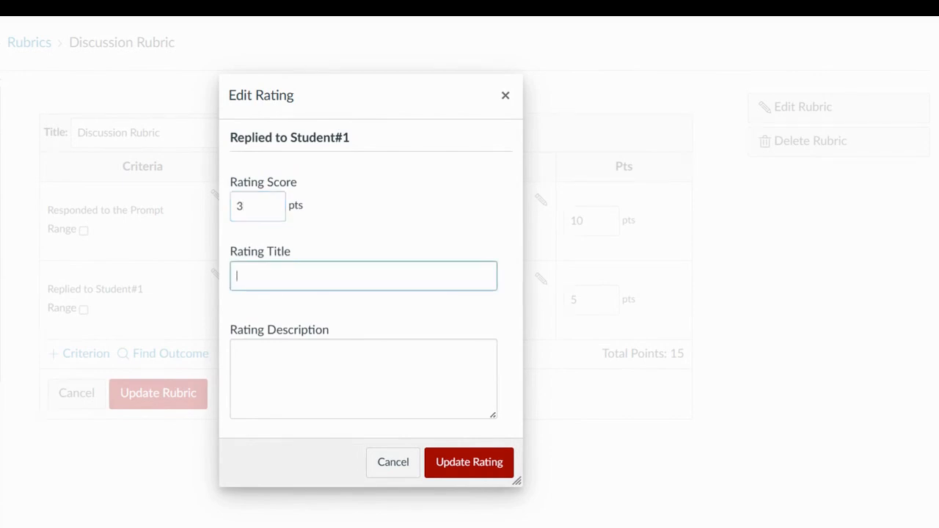
text(Partial)
click(438, 462)
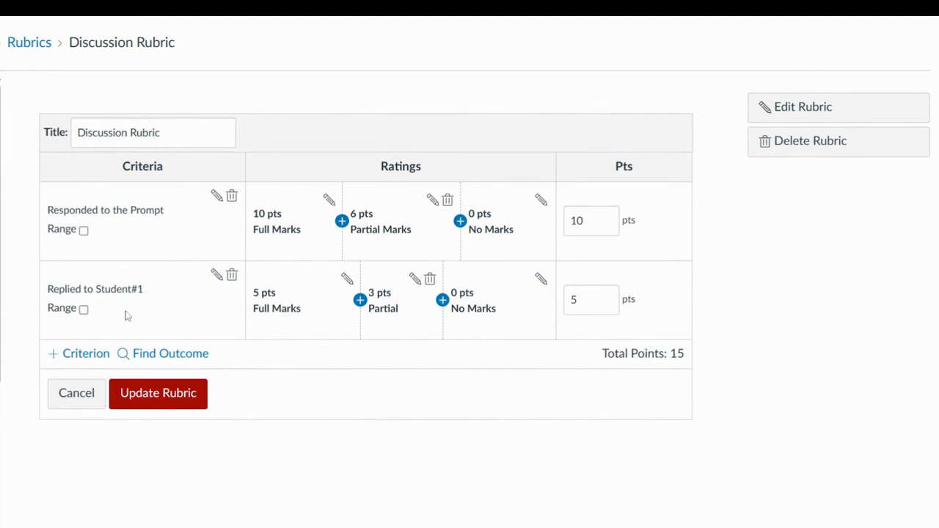
Duplicate the Replied to Student#1 criterion and change the copy's description to "Replied to Student#2"
click(91, 365)
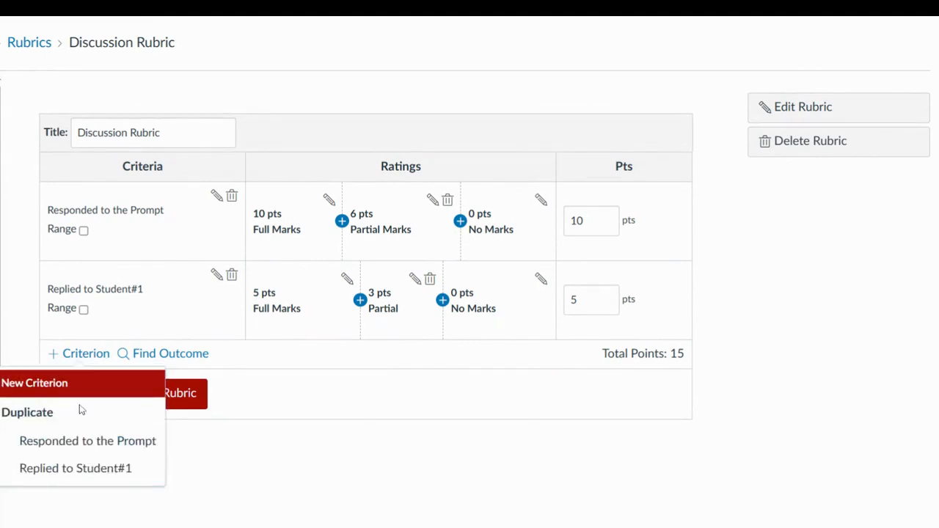
click(80, 470)
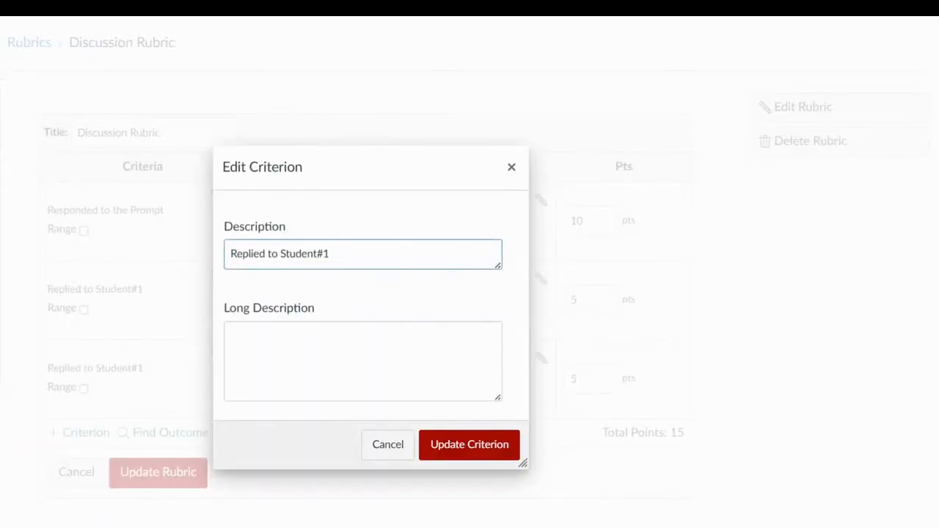
key(shift+Left)
text(2)
click(456, 445)
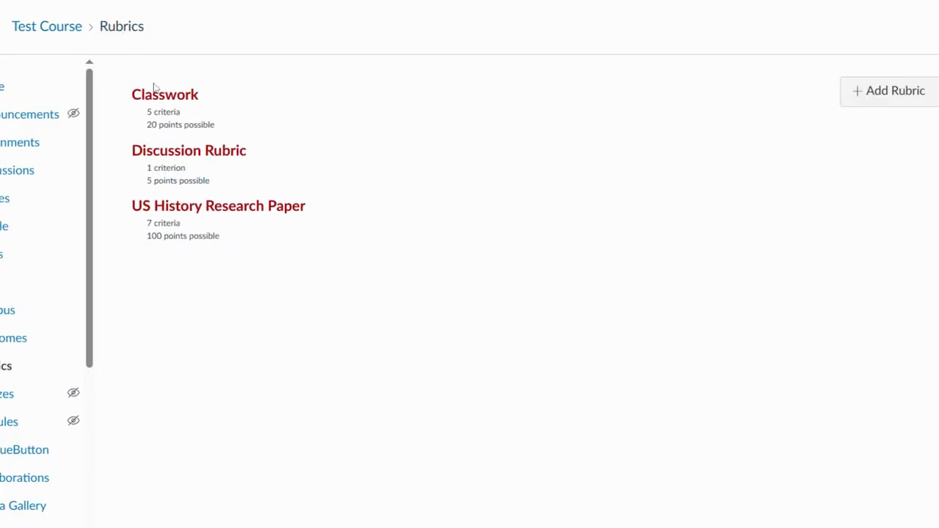
Open the Classwork rubric and examine its criteria, ratings and points
click(156, 93)
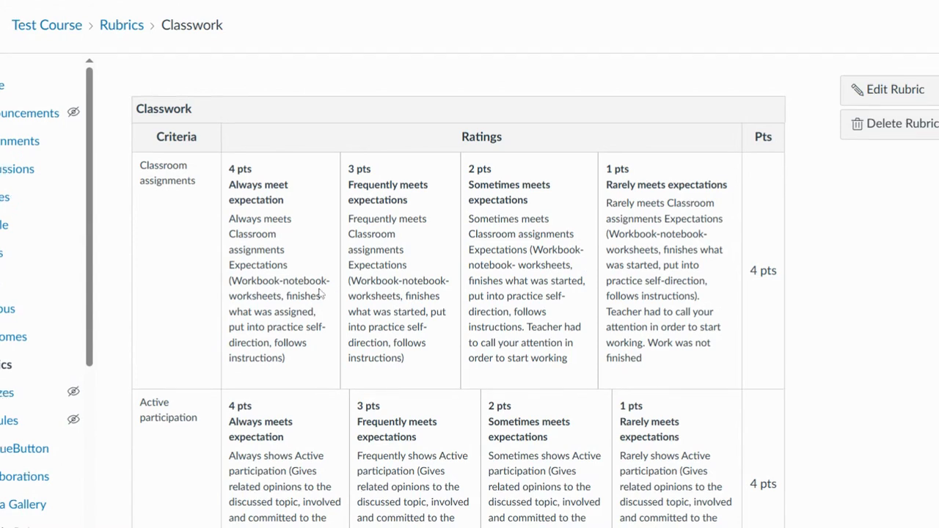
scroll(320, 293, down, 6)
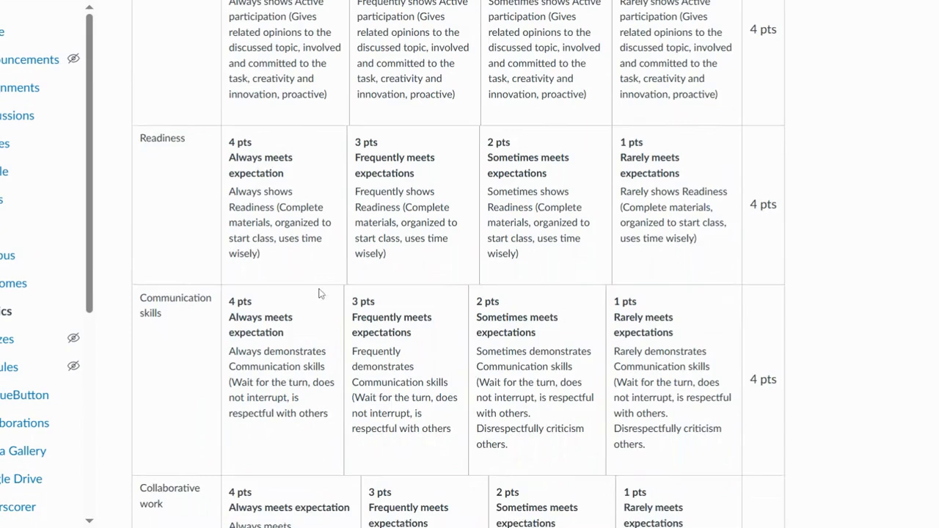
Review the remaining criteria of the Classwork rubric, from Readiness through Collaborative work
scroll(319, 294, down, 3)
scroll(319, 294, up, 1)
scroll(354, 281, up, 7)
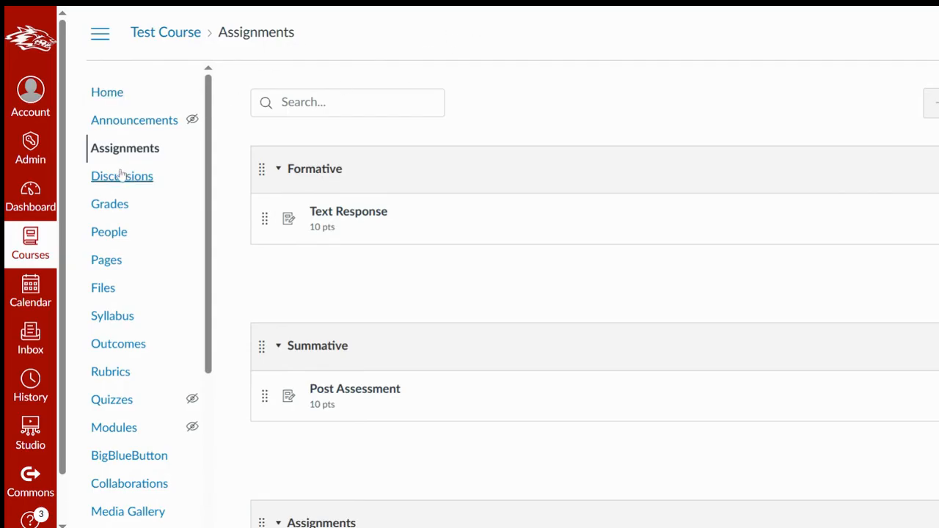
Open the Text Response assignment, start adding a rubric to it and bring up the search for existing rubrics
click(129, 152)
click(351, 213)
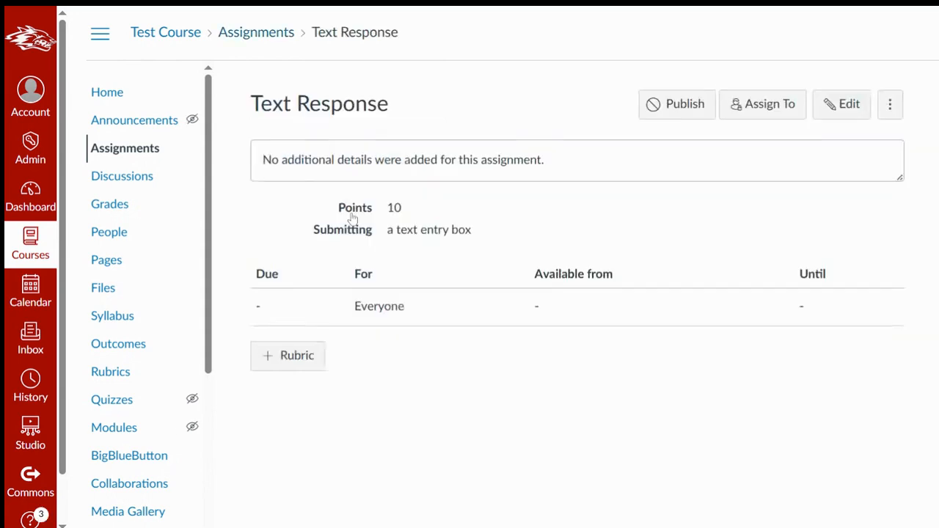
click(296, 359)
scroll(544, 321, down, 3)
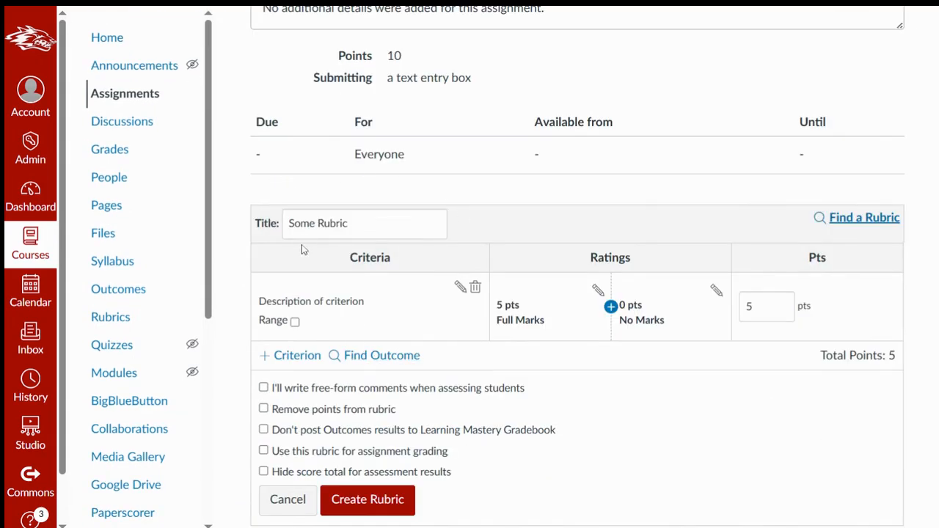
scroll(422, 286, down, 1)
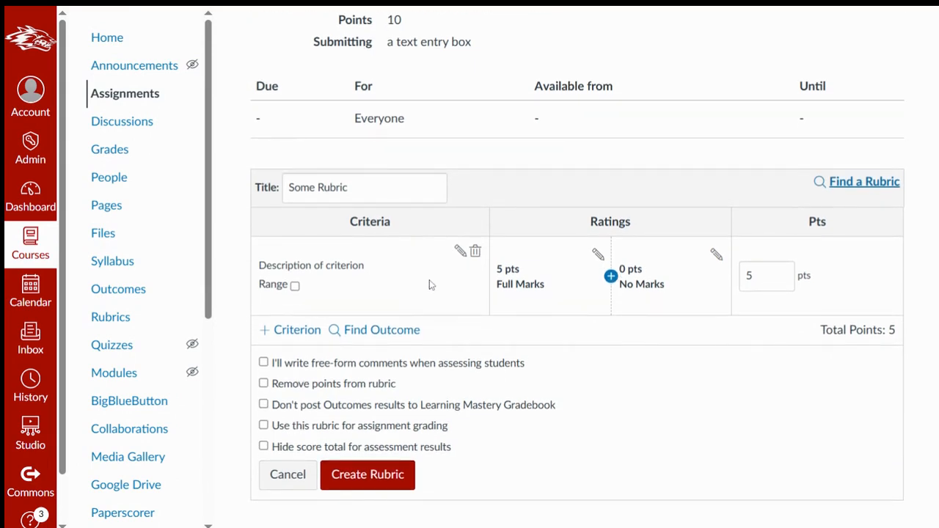
click(874, 183)
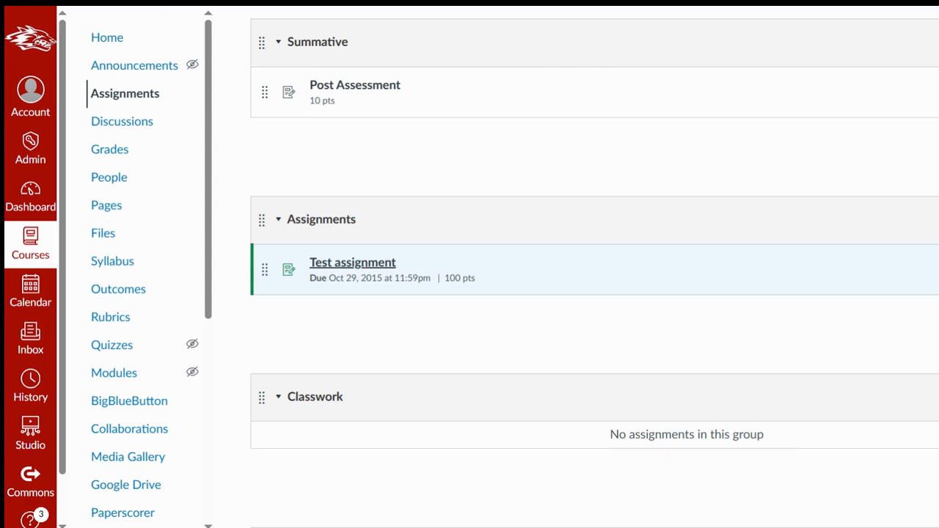
Open the published Test assignment in SpeedGrader, view its full grading rubric and widen the grading pane
click(352, 263)
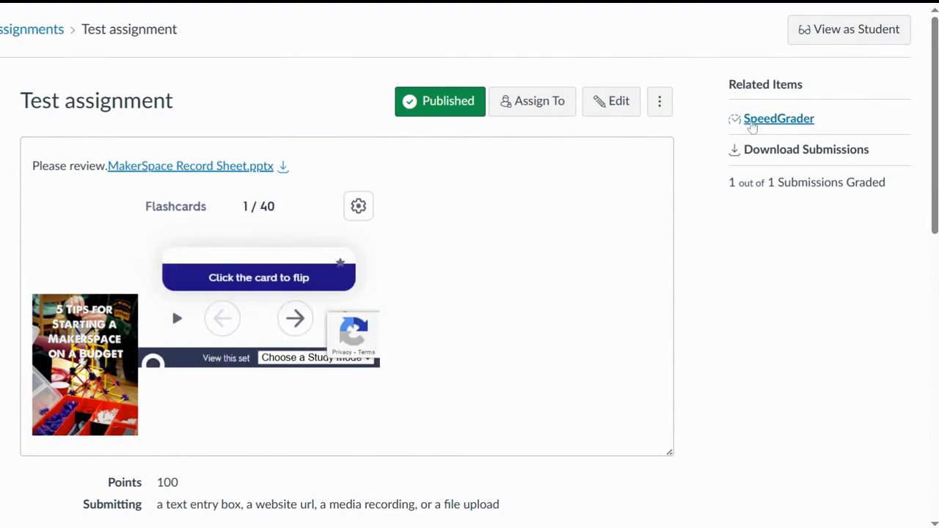
click(750, 121)
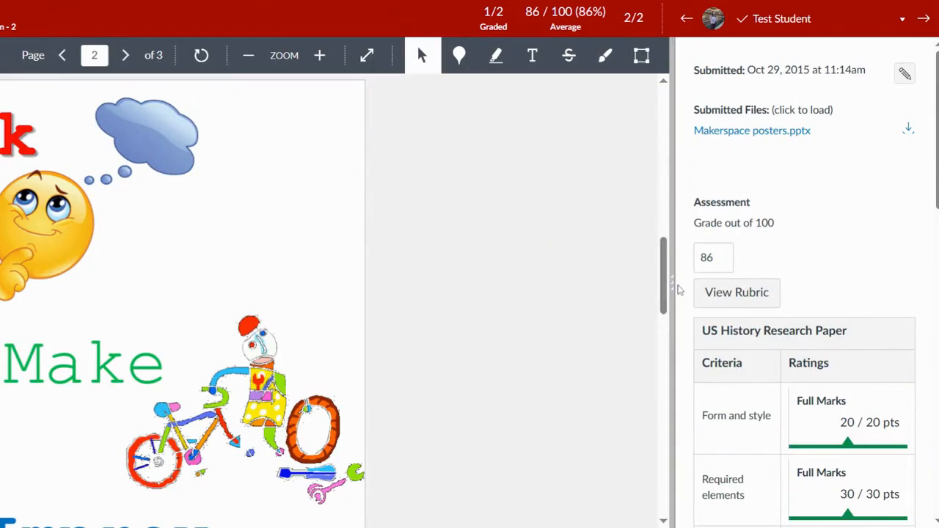
drag(673, 284, 515, 284)
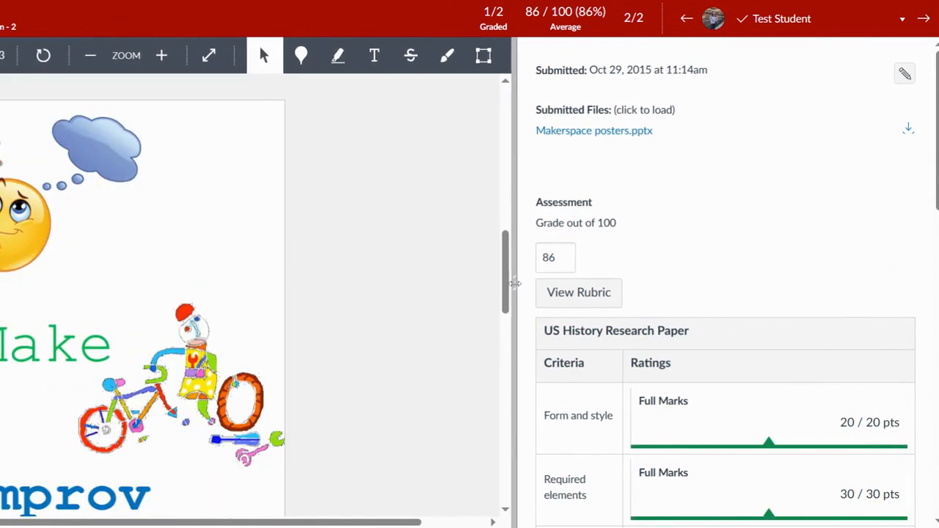
click(593, 297)
drag(512, 290, 248, 281)
Try the 15-point and 10-point Partial Marks ratings for Form and style, then reselect the 20-point Full Marks rating
click(541, 334)
click(636, 332)
click(416, 330)
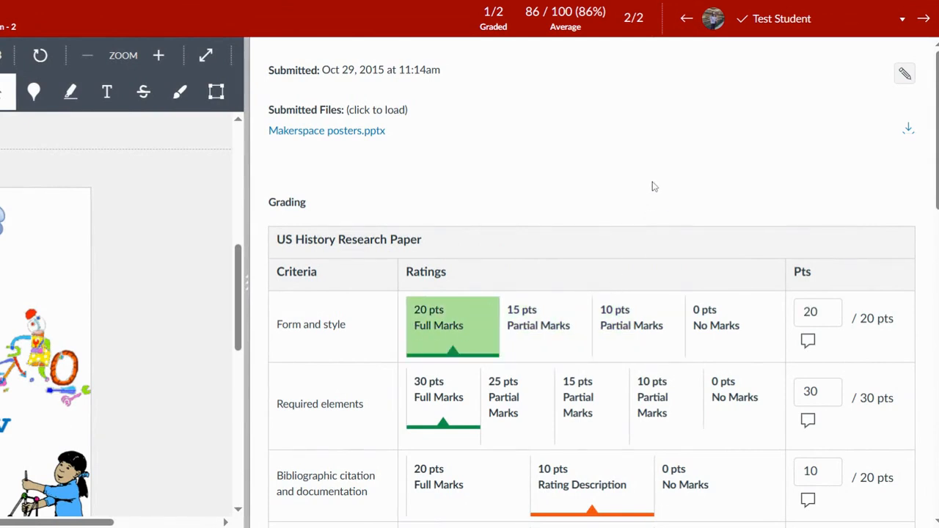
Open a comment box for the Form and style criterion and go to the Assignment Comments section below the rubric
scroll(653, 184, down, 2)
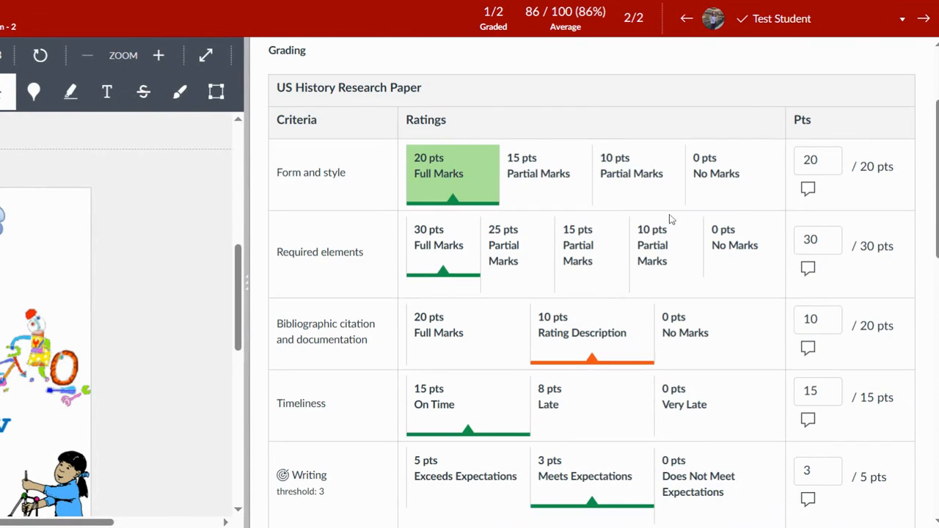
click(810, 192)
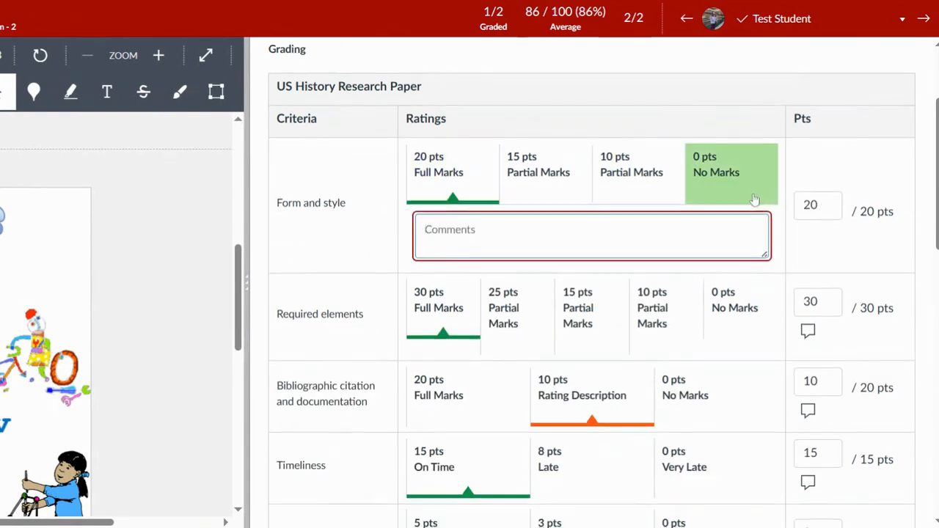
scroll(756, 199, down, 3)
scroll(740, 198, down, 7)
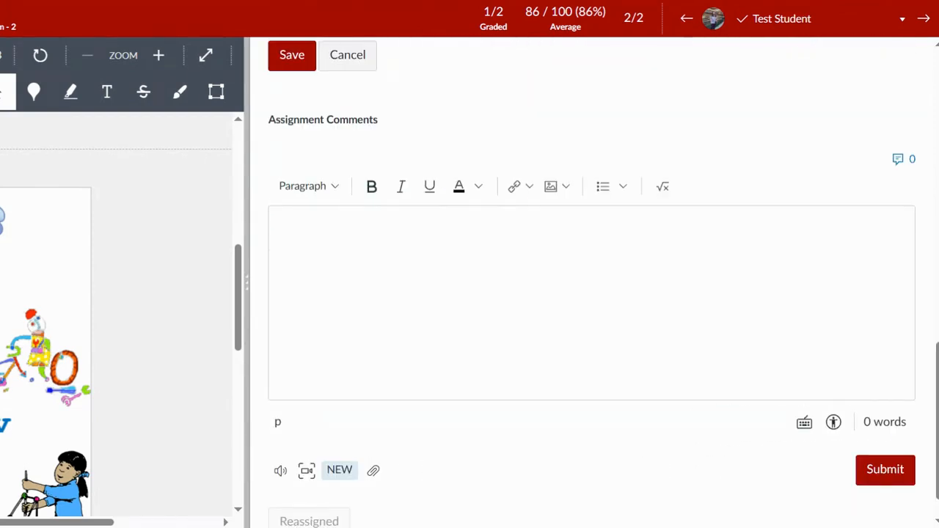
scroll(591, 291, down, 1)
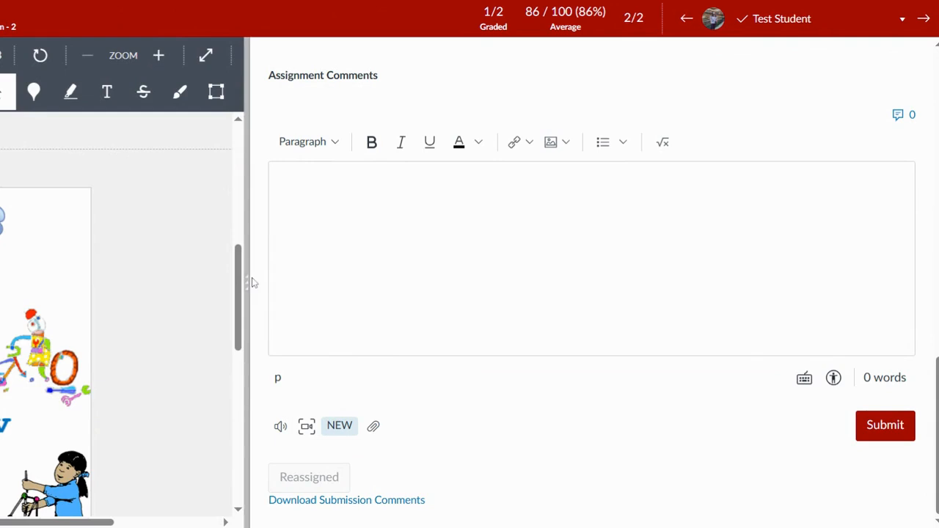
Narrow the grading pane, open Studio Capture for an assignment comment and enable screen capture
drag(250, 282, 593, 264)
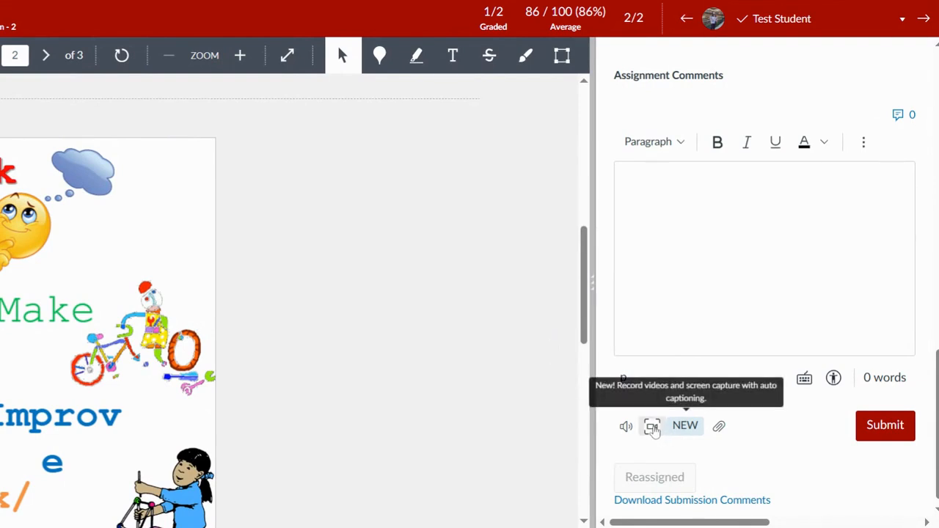
click(652, 428)
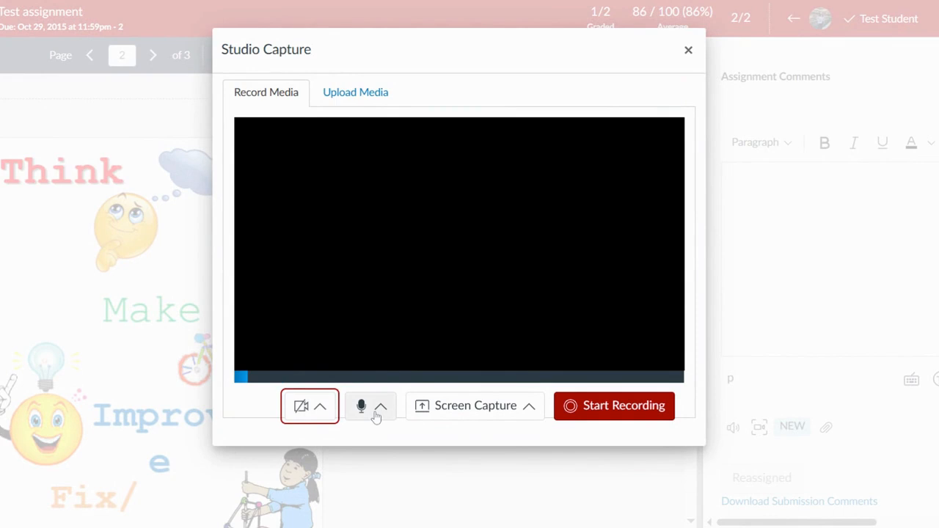
click(444, 417)
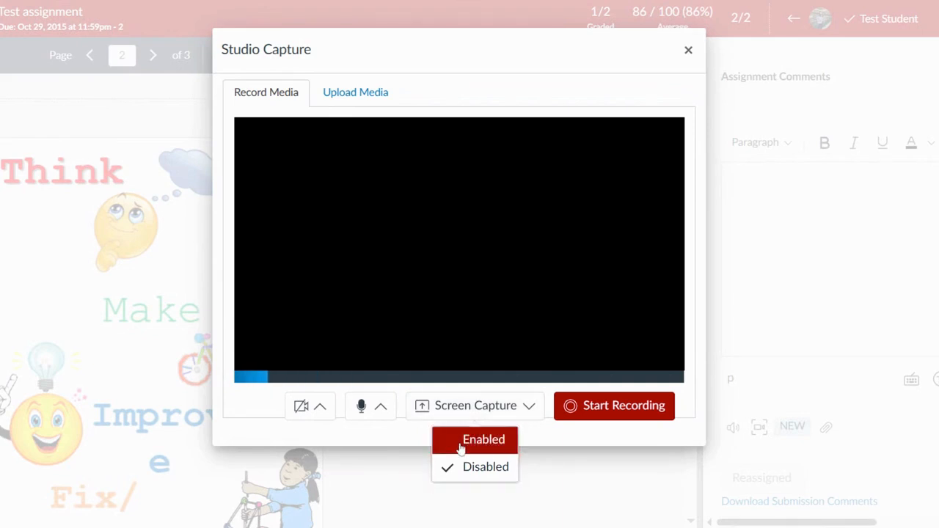
click(456, 439)
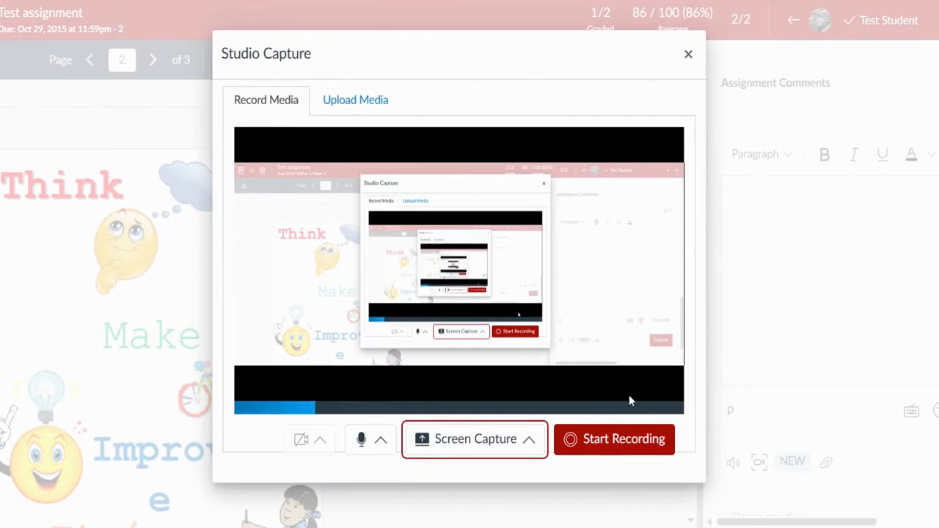
Record the screen while moving through the submission, finish the recording, submit it as an assignment comment and view it
click(606, 443)
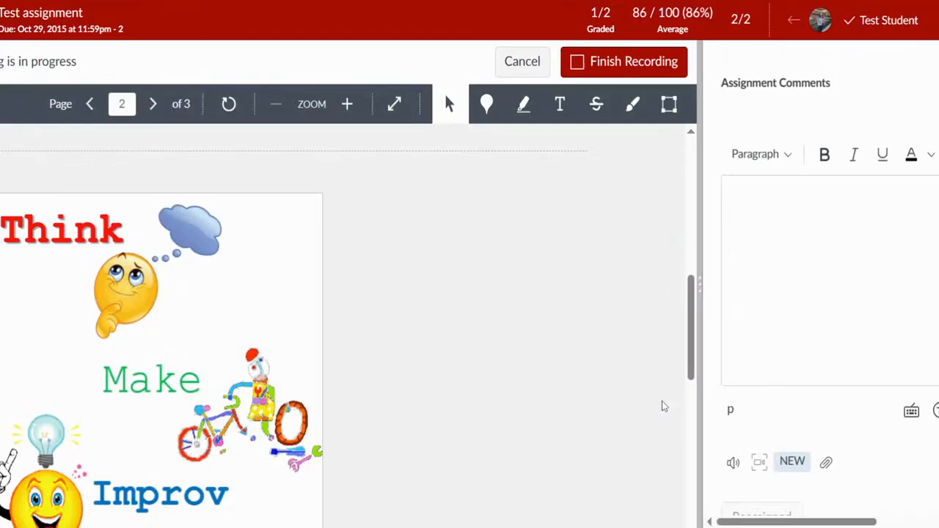
scroll(509, 305, down, 1)
scroll(509, 309, down, 2)
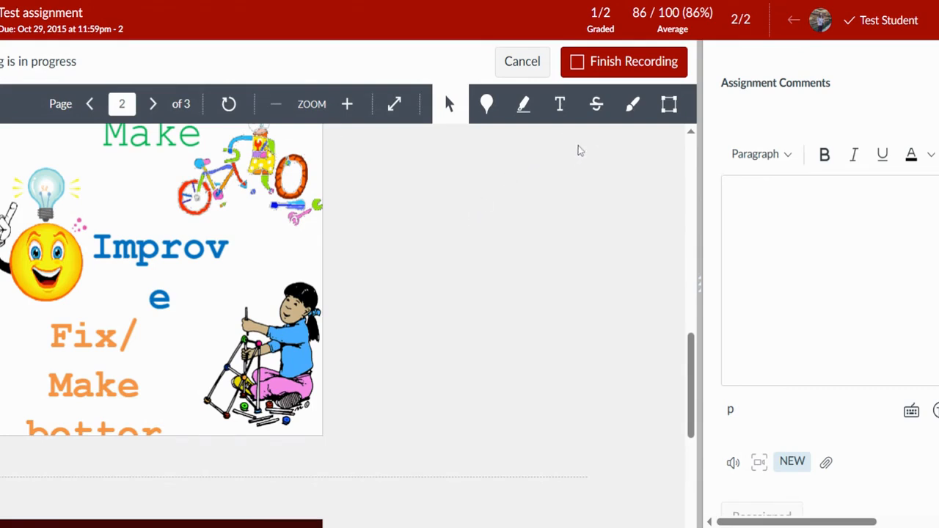
click(608, 61)
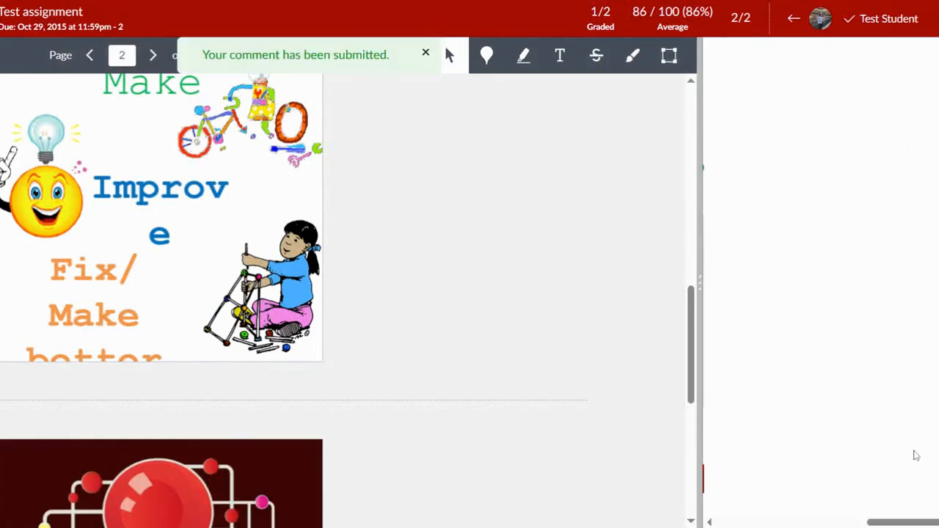
drag(897, 525, 744, 523)
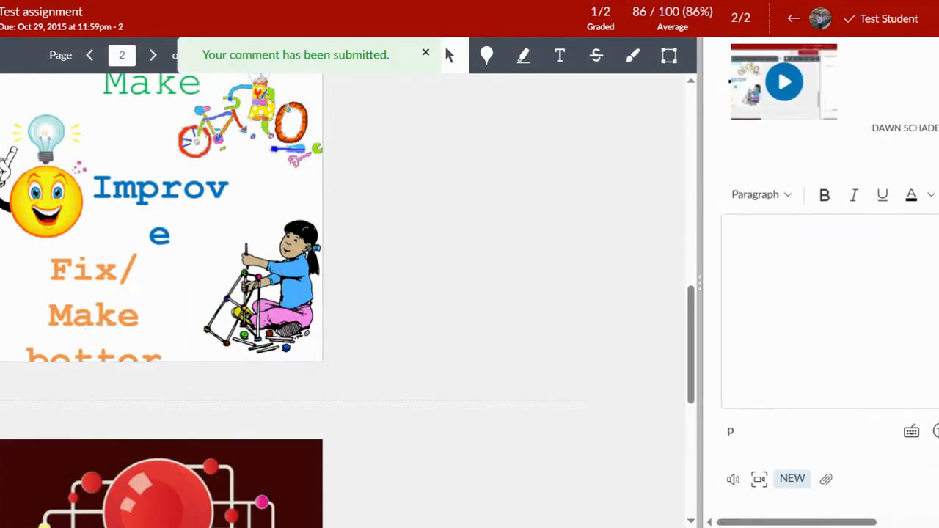
scroll(804, 293, up, 5)
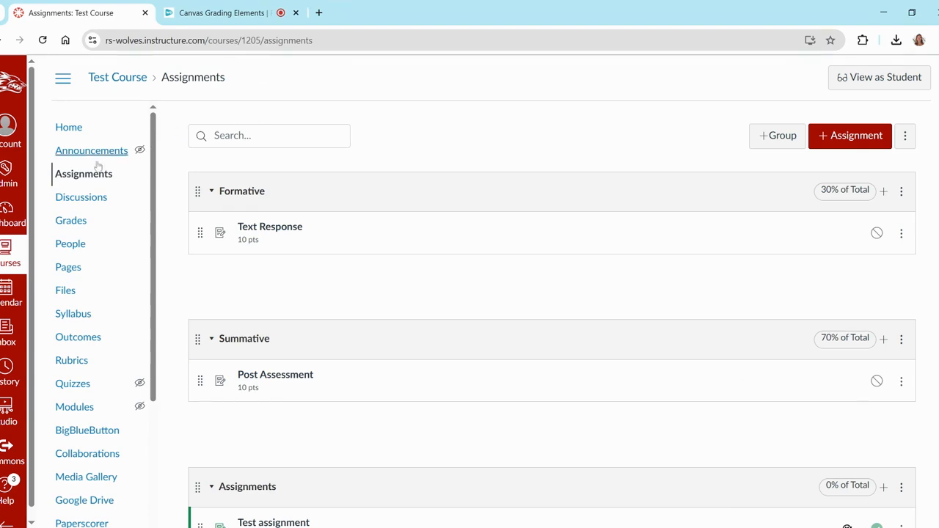
Delete the Text Response assignment from the Formative group on the course's Assignments page
click(92, 179)
click(902, 234)
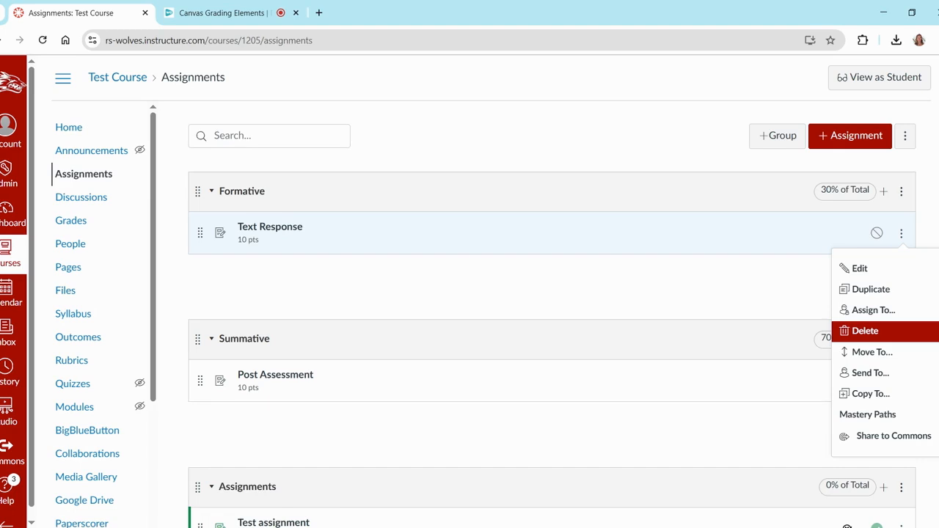
click(865, 331)
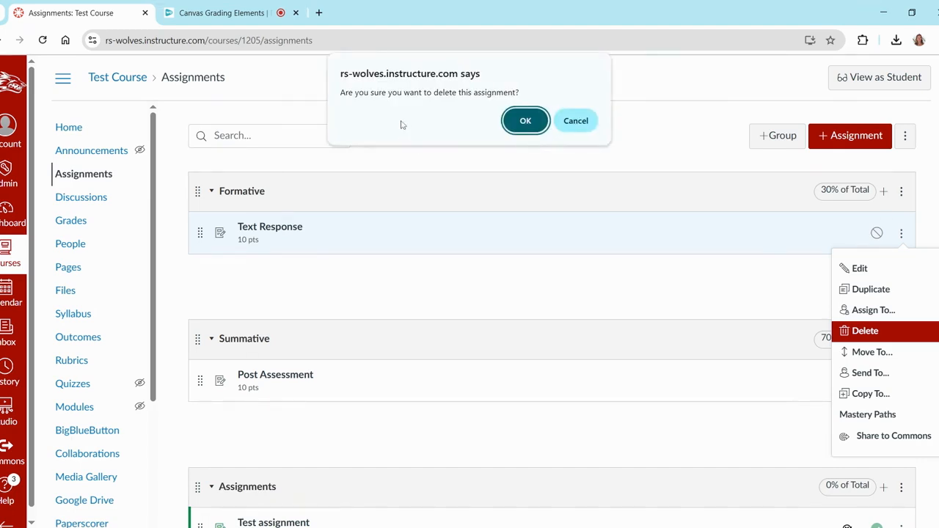
click(524, 122)
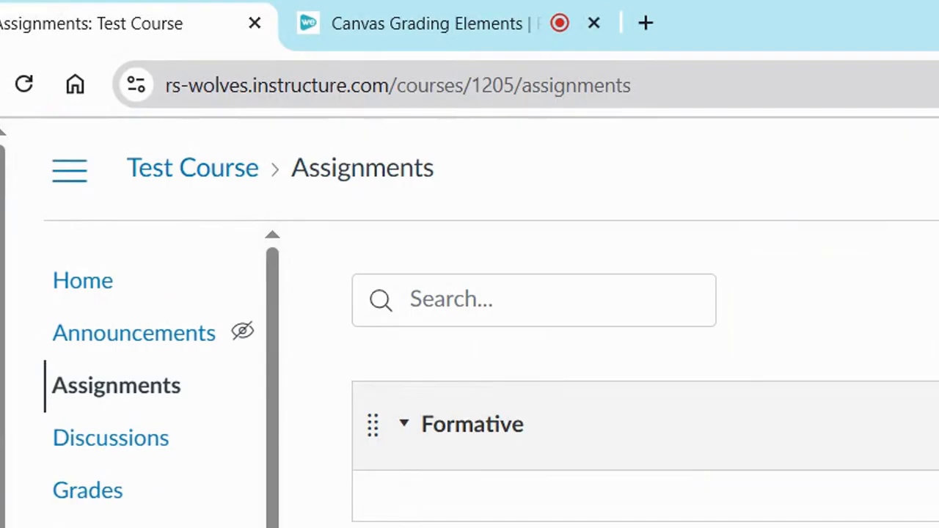
Replace "assignments" with "undelete" in the course URL, restore the Text Response assignment and return to the Assignments page
drag(522, 85, 677, 99)
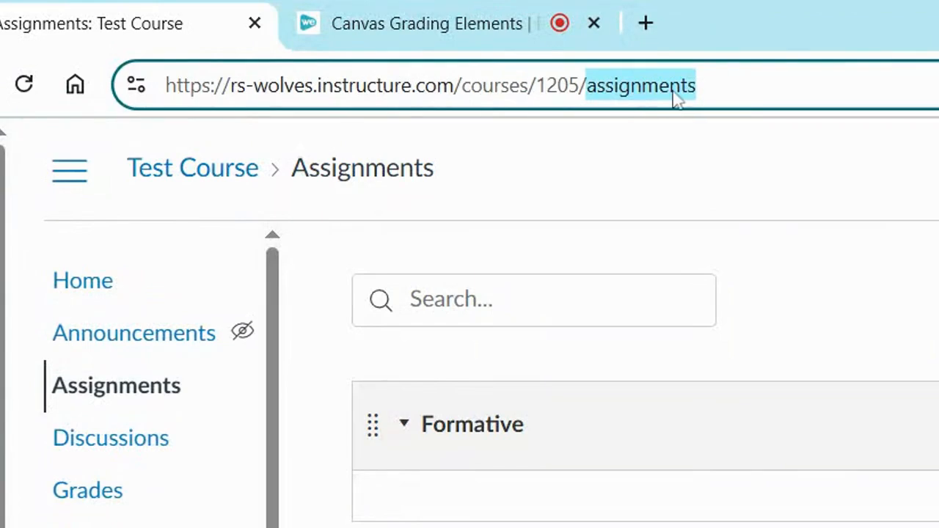
text(undelete)
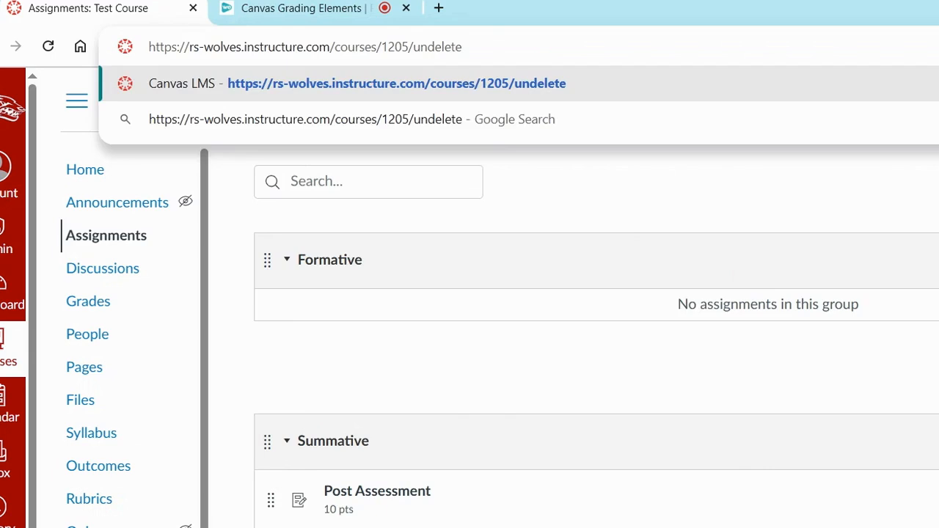
key(Return)
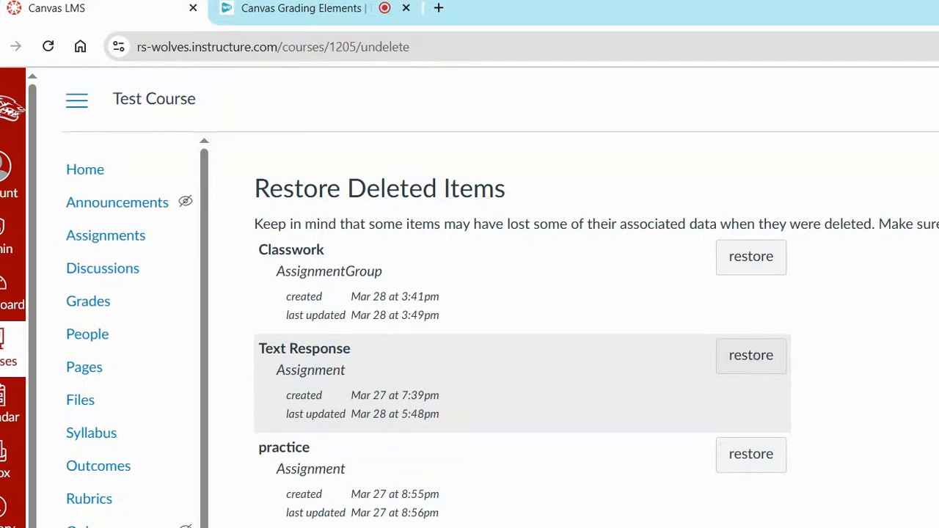
click(763, 351)
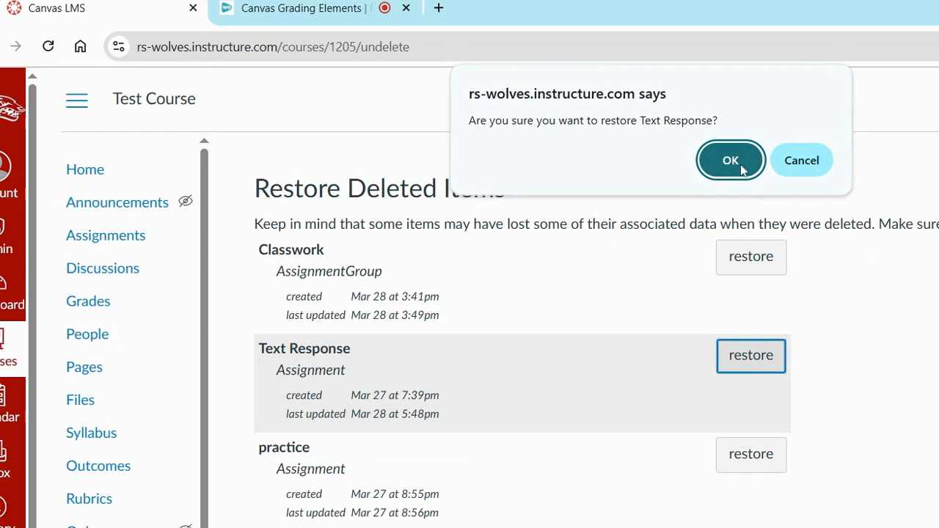
click(743, 167)
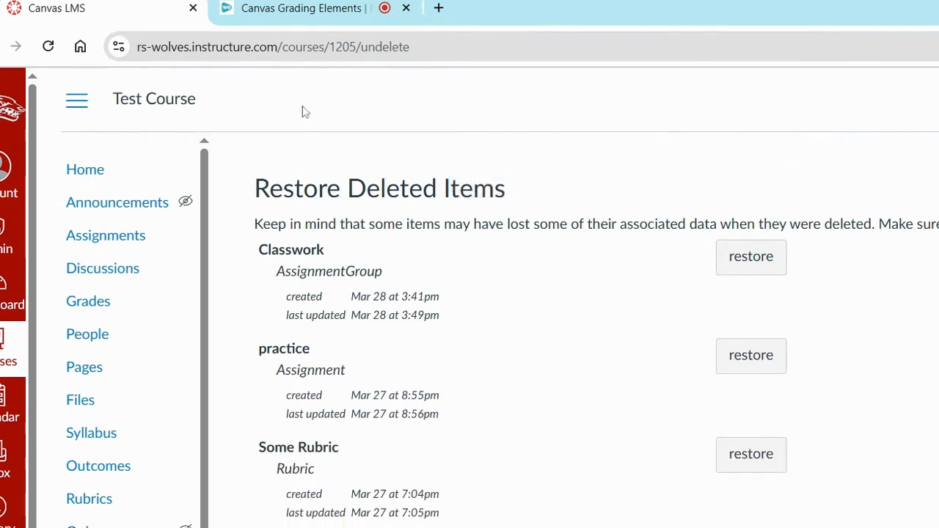
click(130, 235)
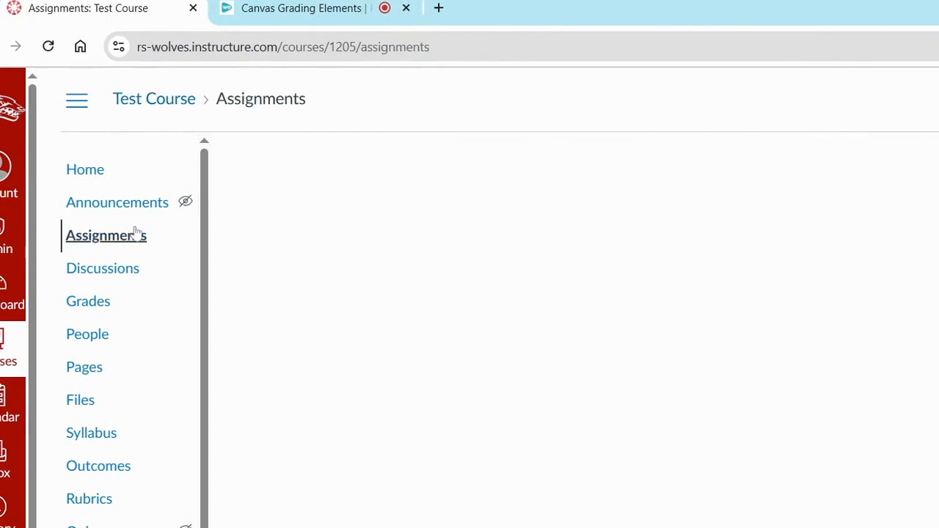